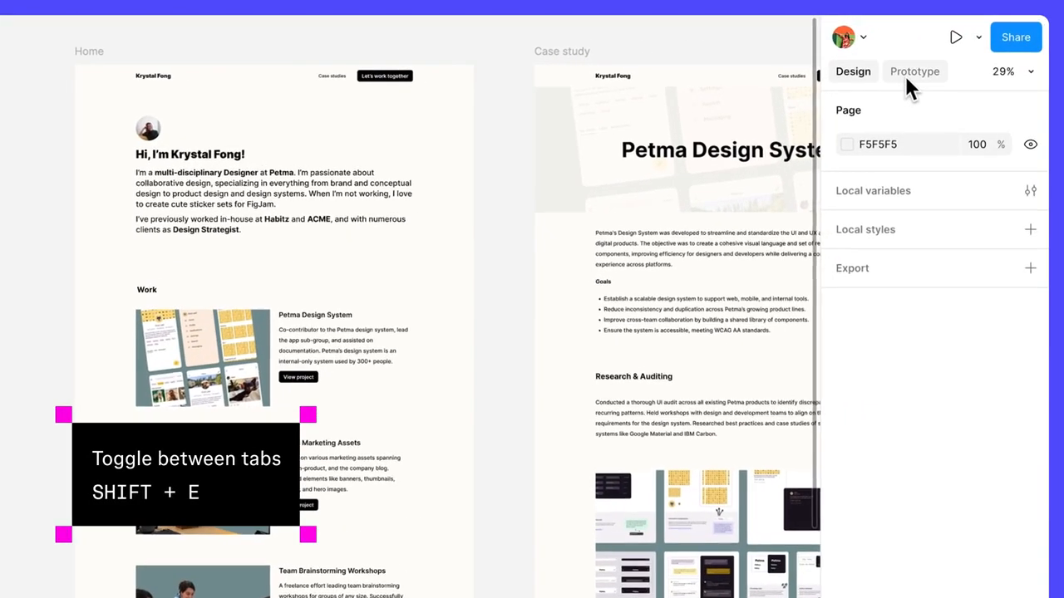
Connect the Petma Design System card's "View project" button on the Home frame to the Case study frame, navigating instantly on click
key("shift+e")
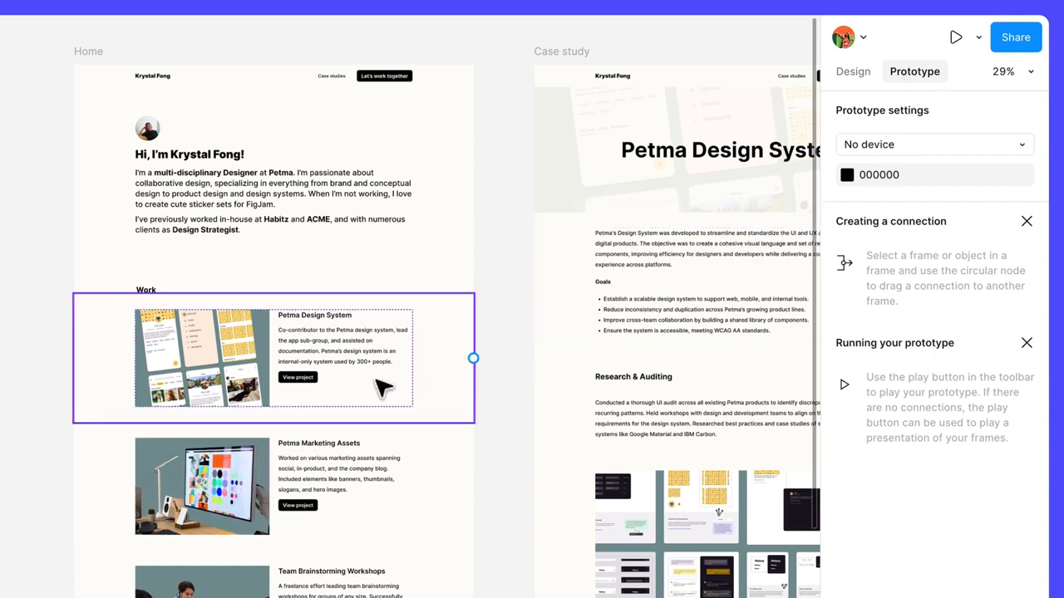
left_click(309, 375)
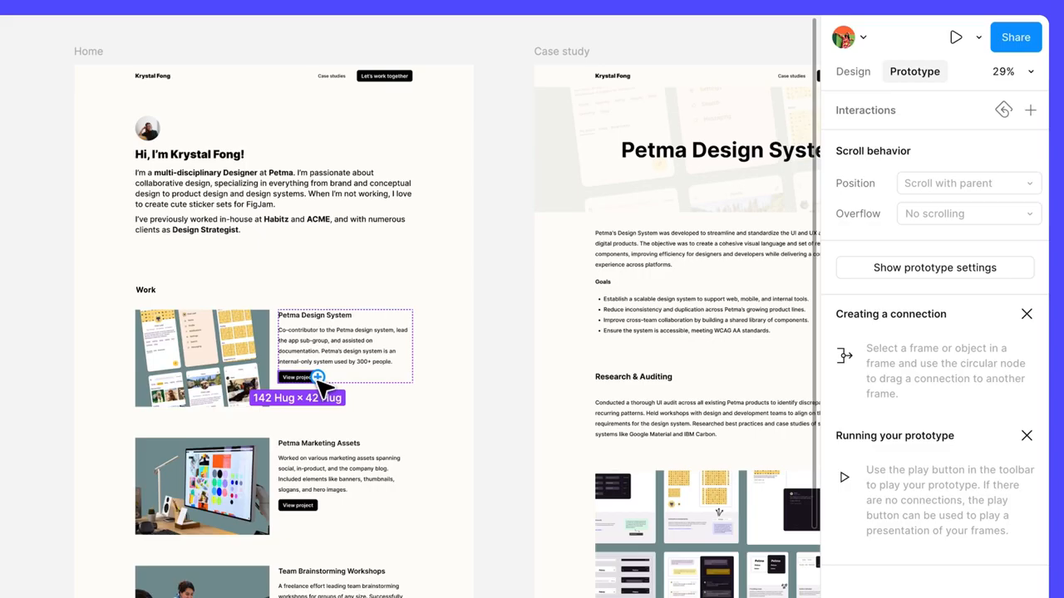
left_click_drag(318, 377, 495, 497)
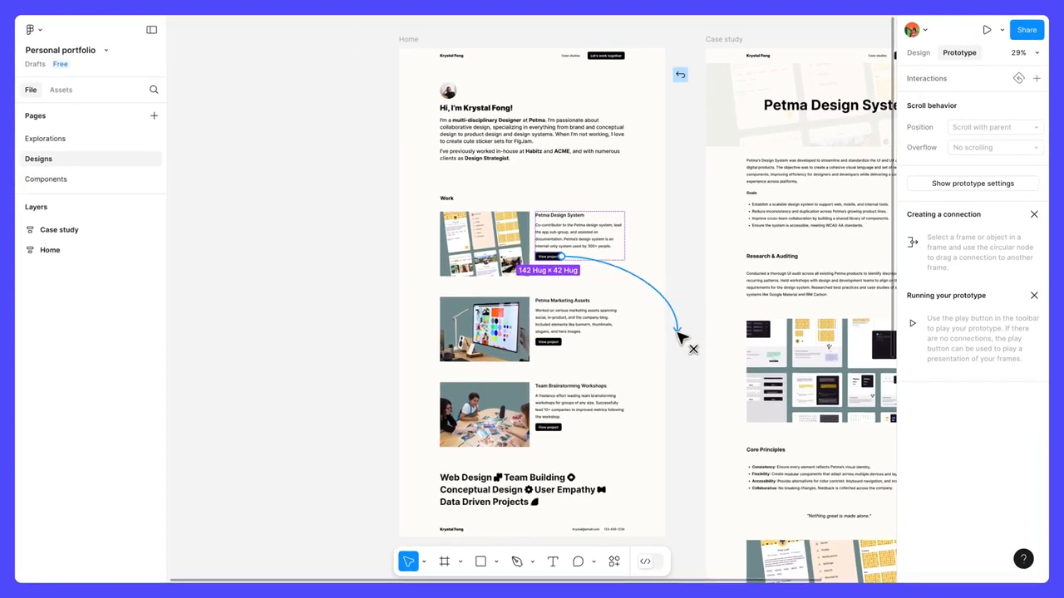
left_click_drag(678, 336, 724, 359)
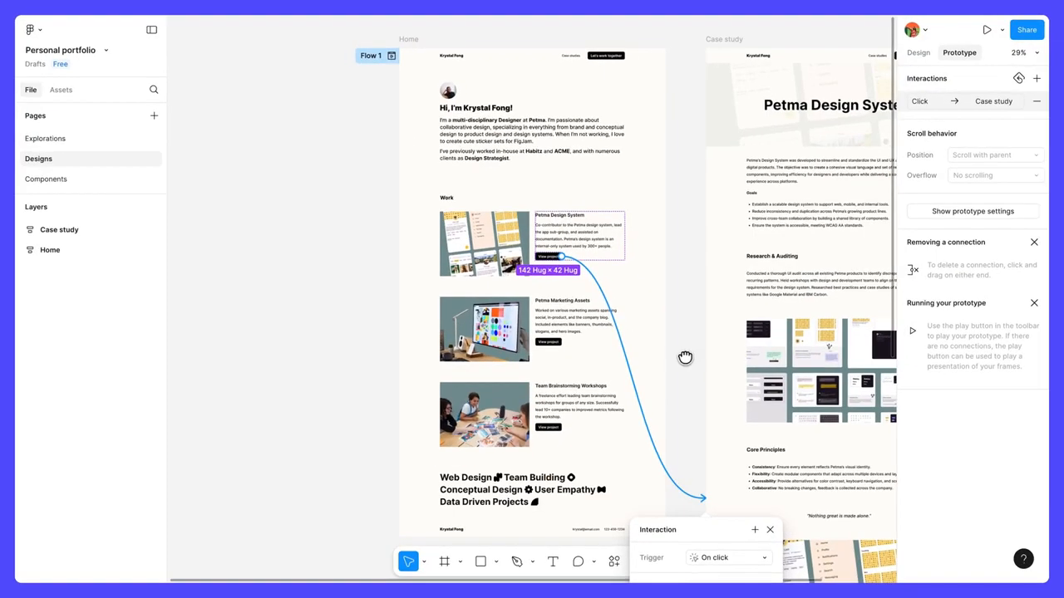
left_click_drag(685, 357, 640, 64)
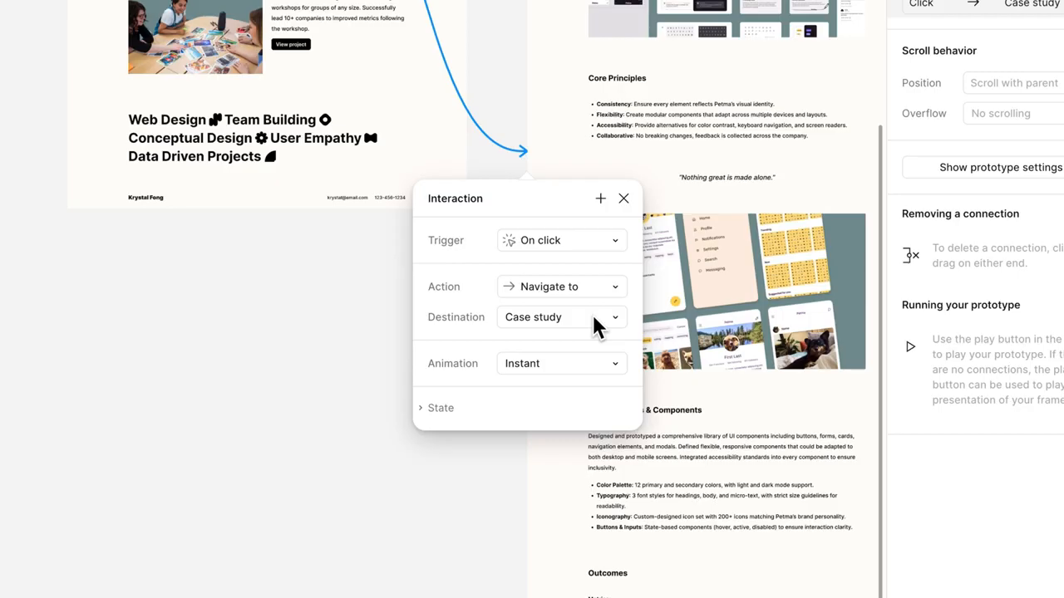
left_click_drag(543, 26, 541, 230)
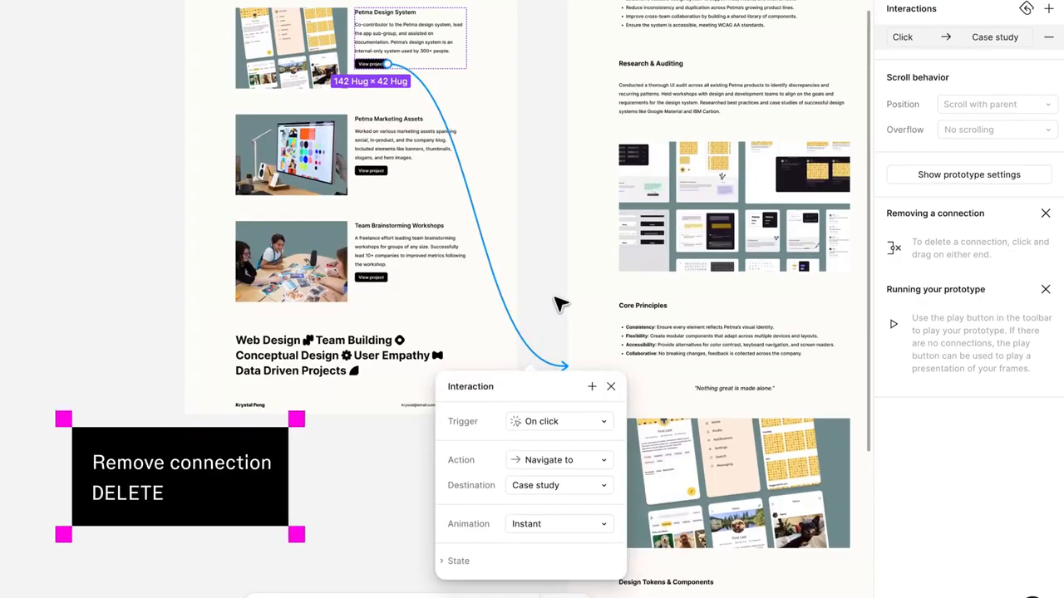
Try removing the "View project" button's connection to the Case study frame in two ways, undoing each removal
key("Delete")
key("ctrl+z")
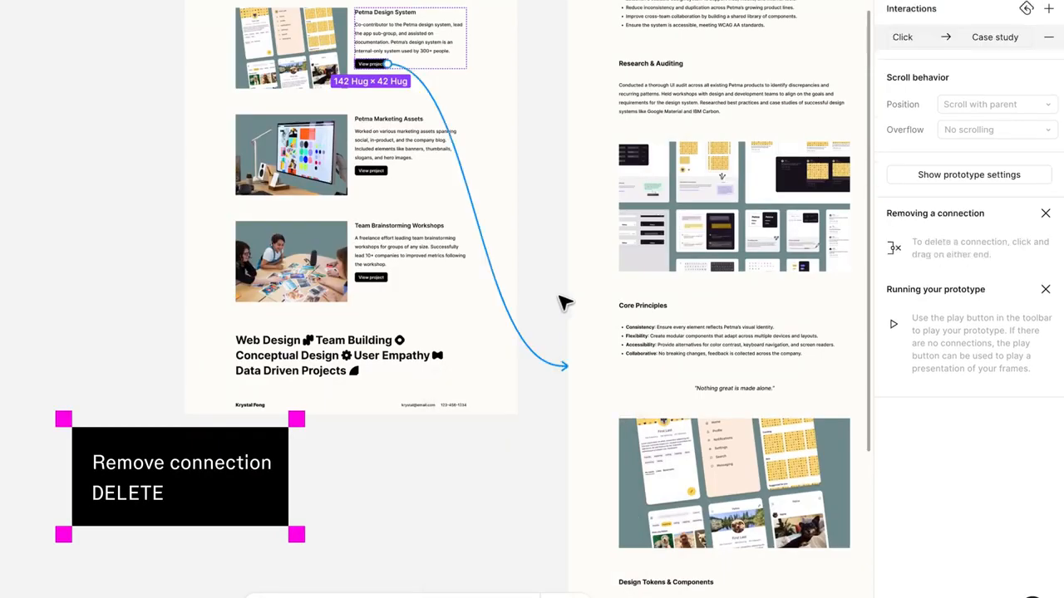
left_click_drag(562, 299, 540, 379)
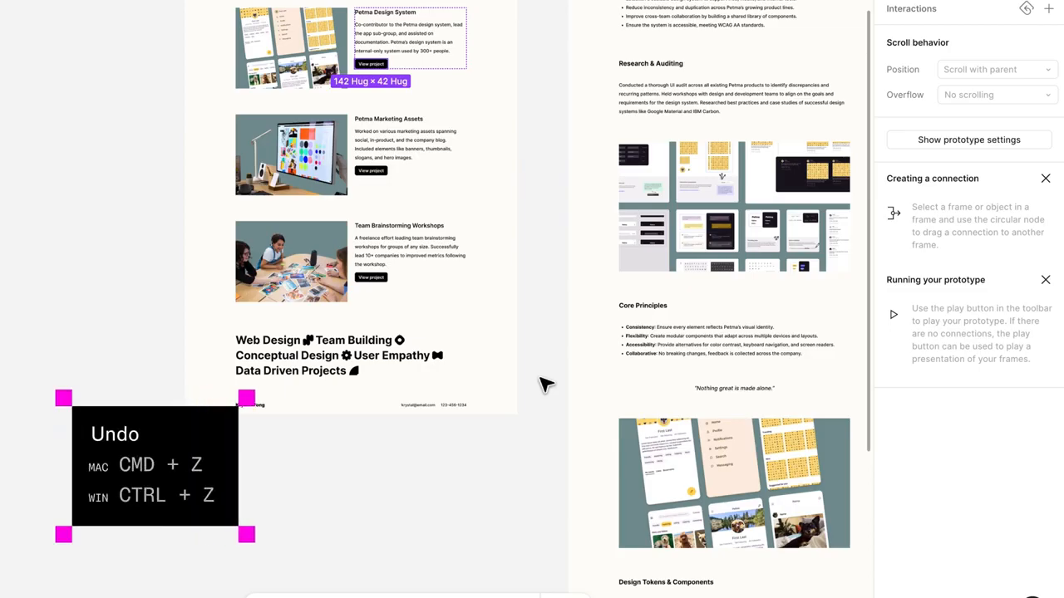
key("ctrl+z")
left_click(545, 384)
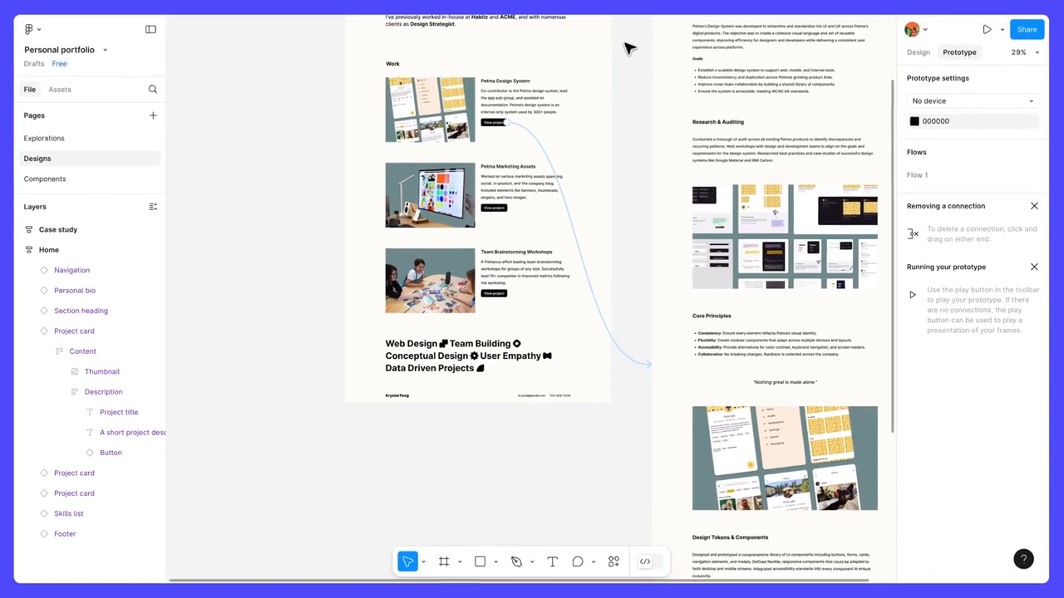
Add an on-click Open link interaction to the Home frame's "Let's work together" button, with the link help.figma.com opening in a new tab
scroll(526, 264, "up", 5)
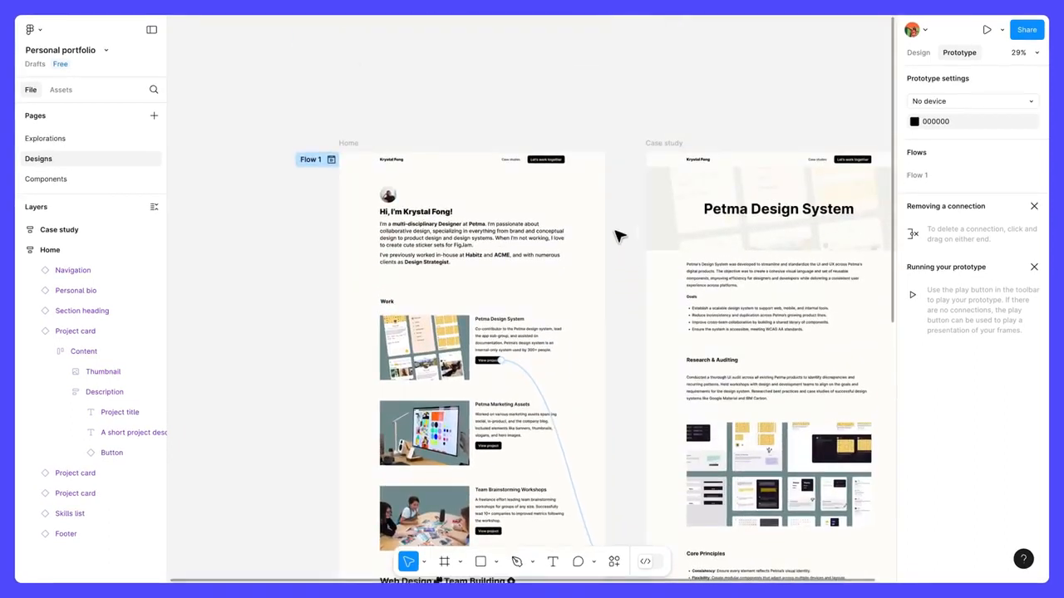
left_click(555, 161, "ctrl")
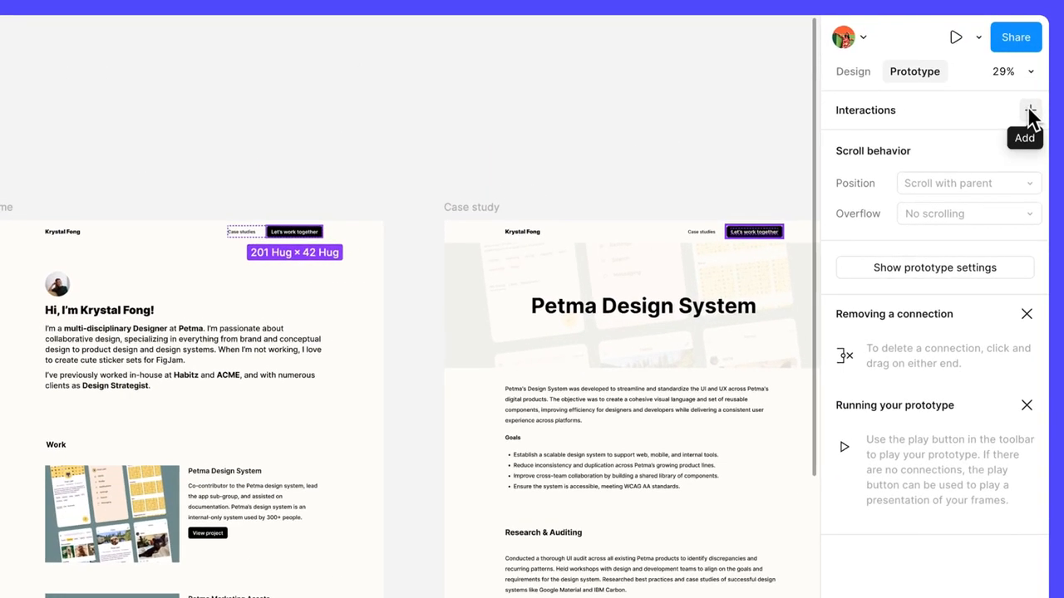
left_click(1030, 110)
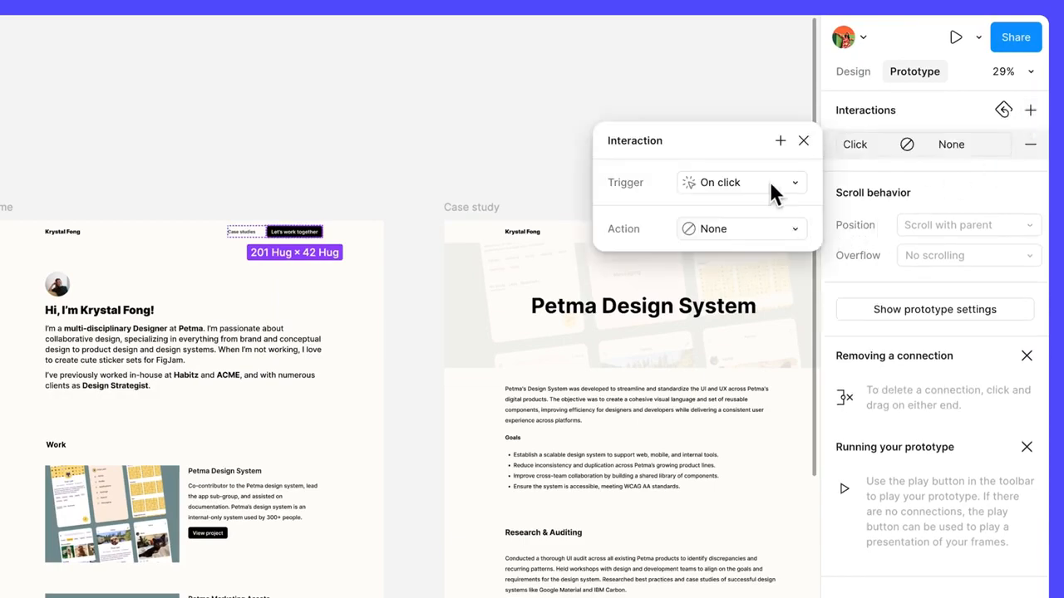
left_click(776, 229)
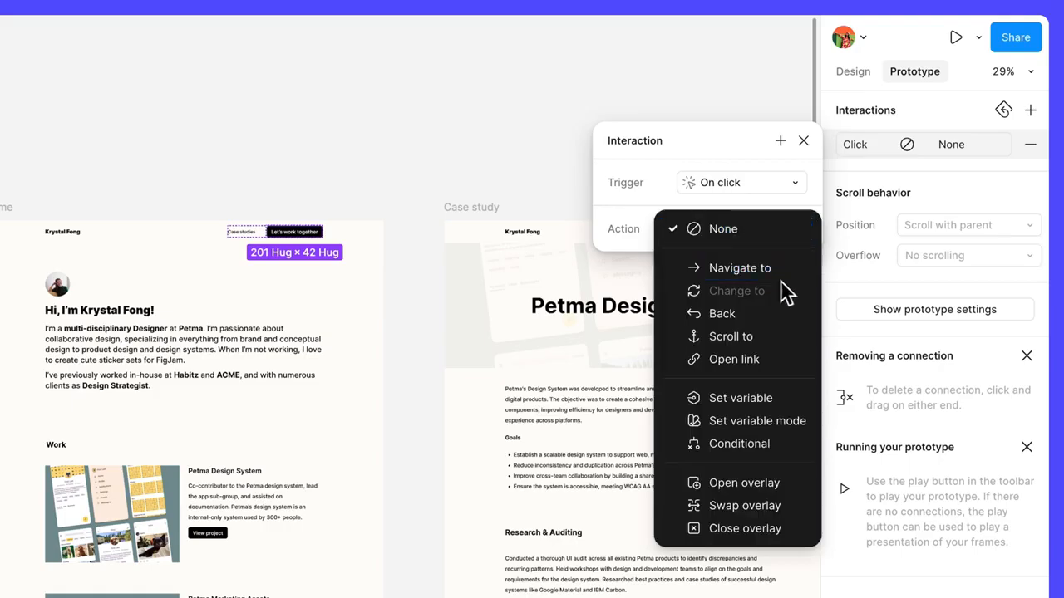
left_click(773, 359)
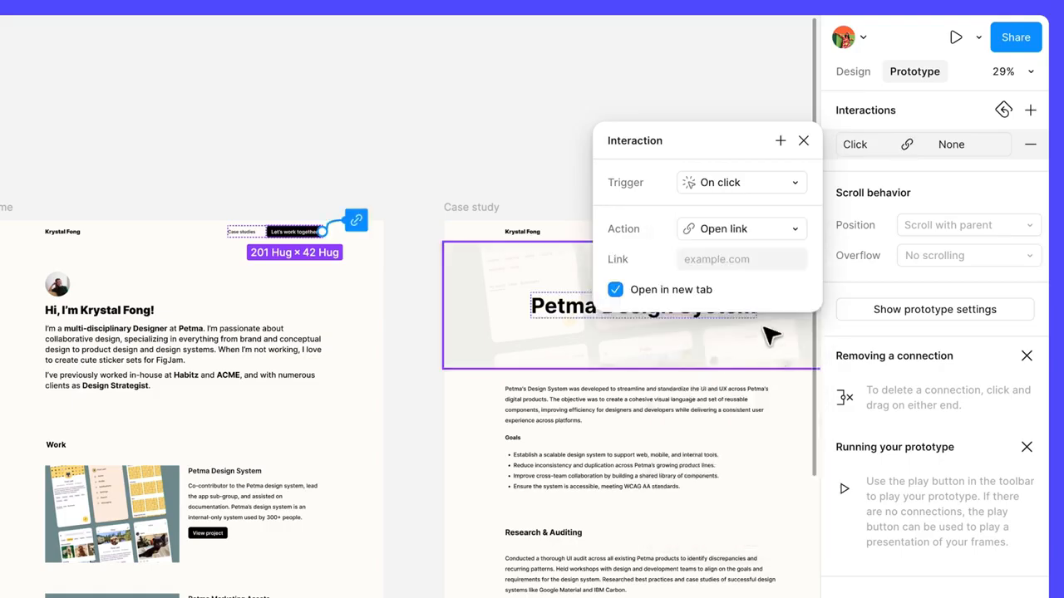
left_click(750, 261)
type("help.figma.com")
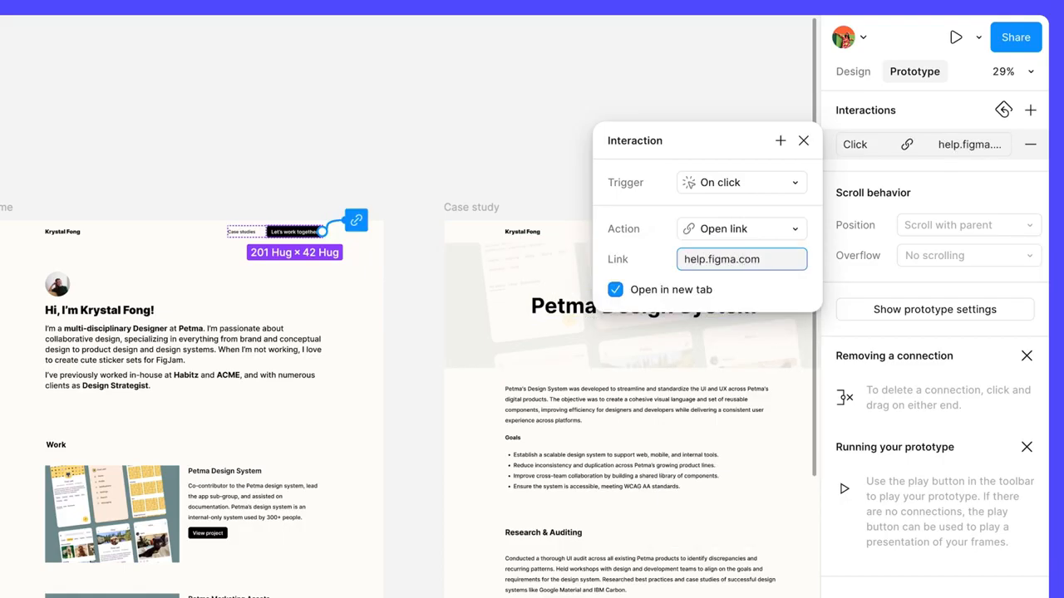
Replace the button's link with a mailto: link to the contact's e-mail address and close the interaction settings
key("ctrl+a")
key("BackSpace")
type("mailto")
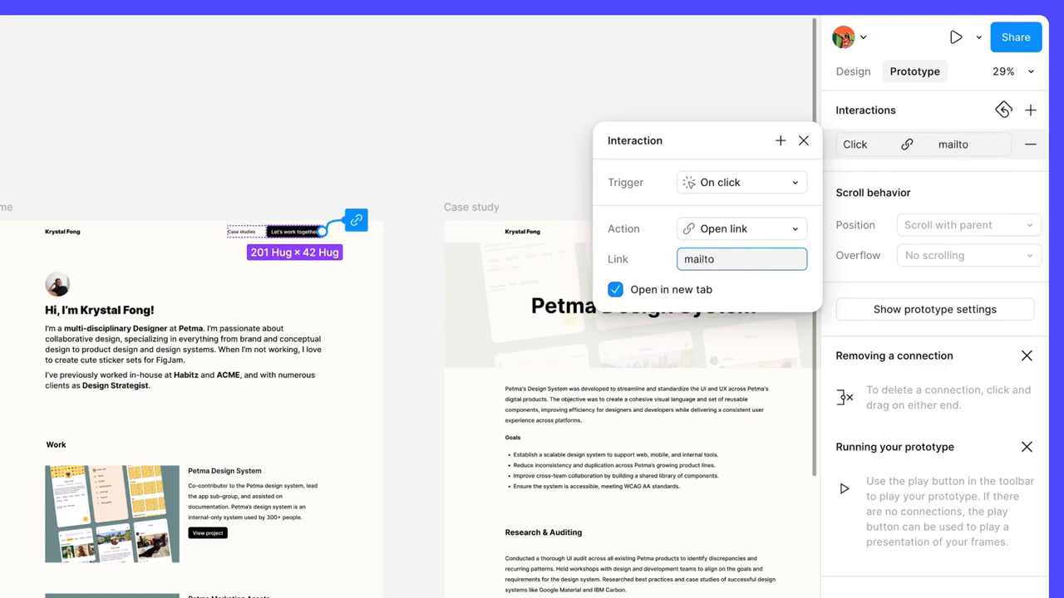
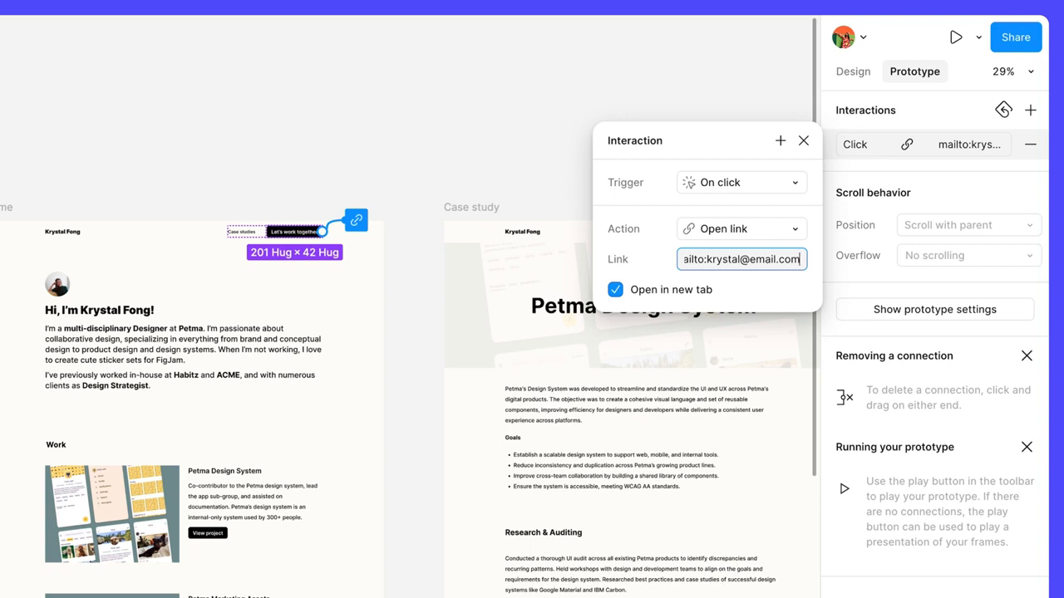
left_click(804, 140)
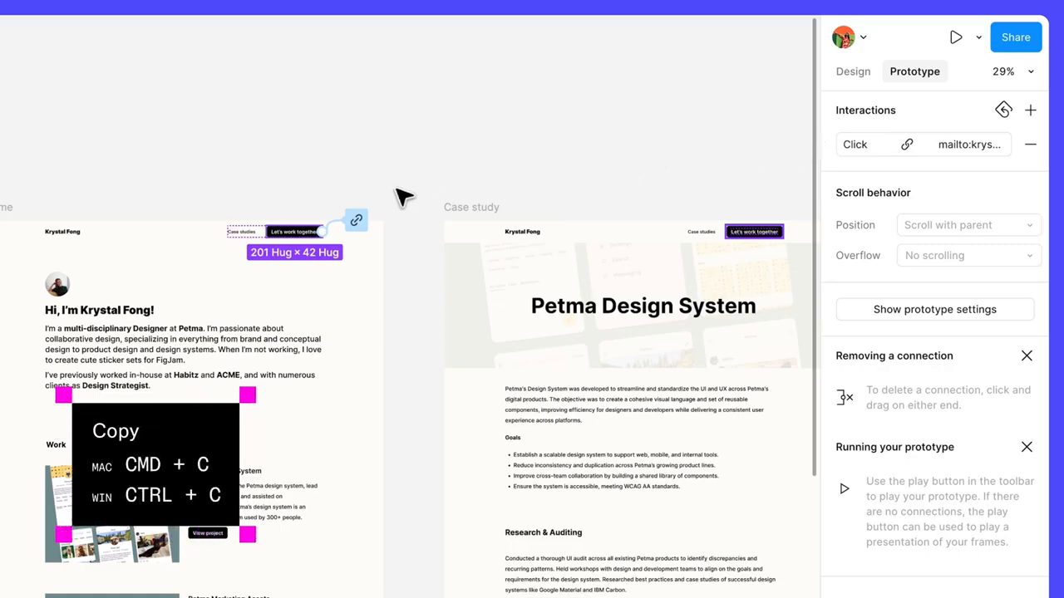
Copy the Home button's mailto interaction onto the "Let's work together" button of the main Navigation component on the Components page
left_click(363, 222)
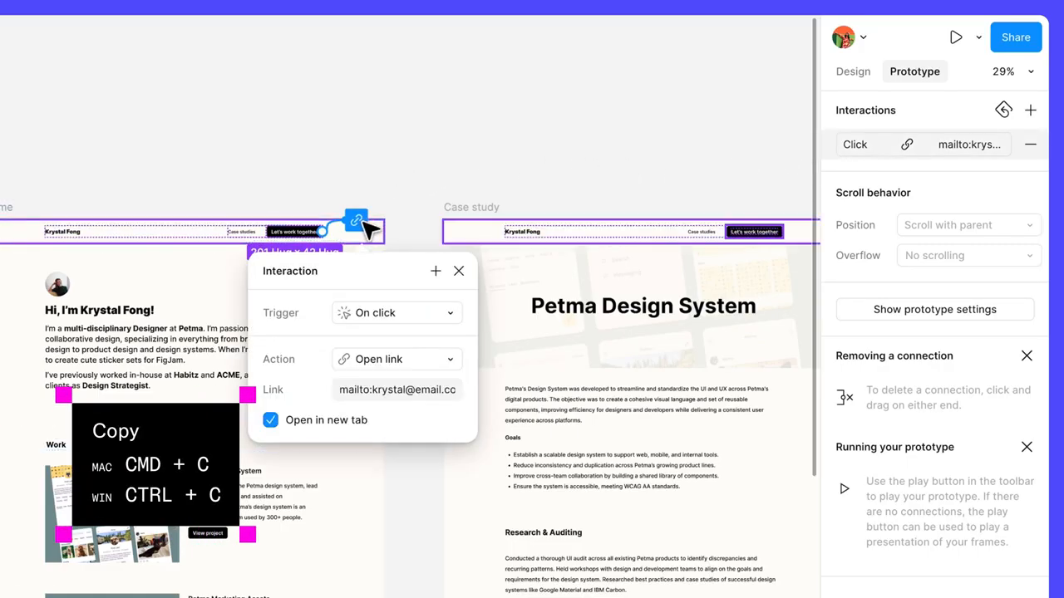
left_click(285, 154)
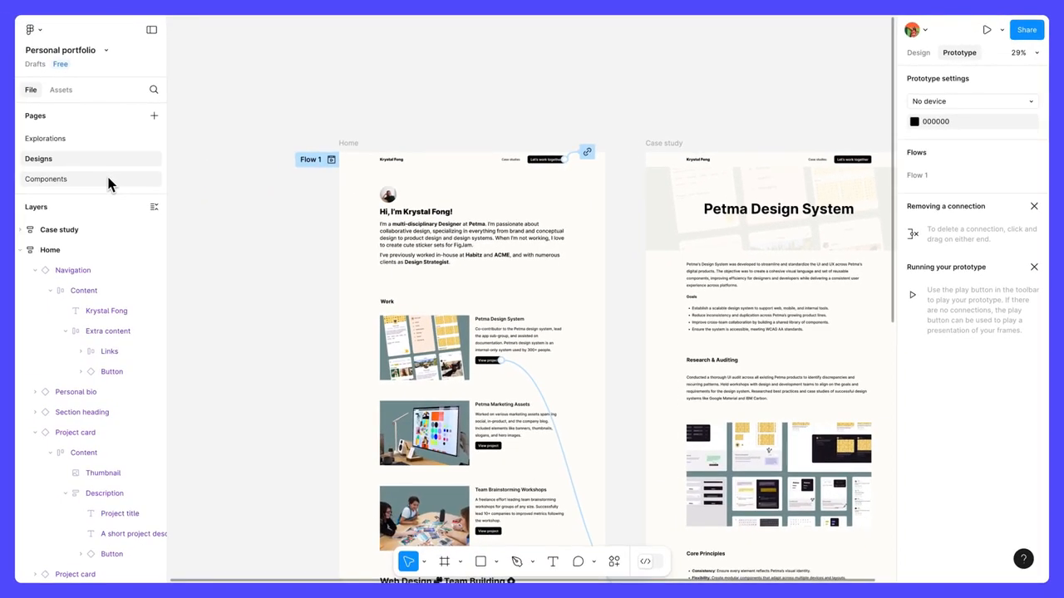
left_click(107, 180)
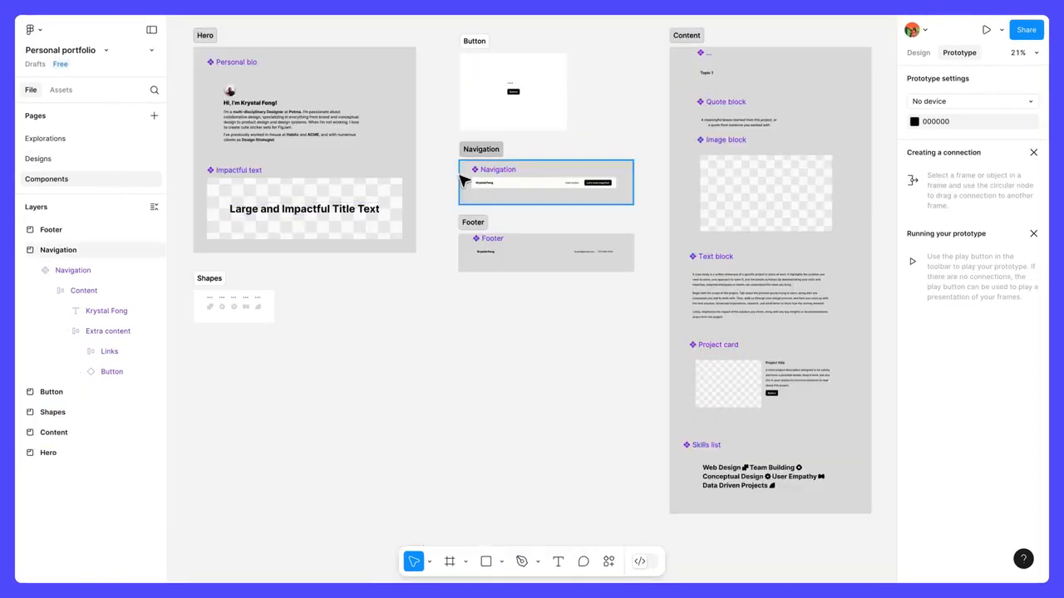
left_click(495, 177)
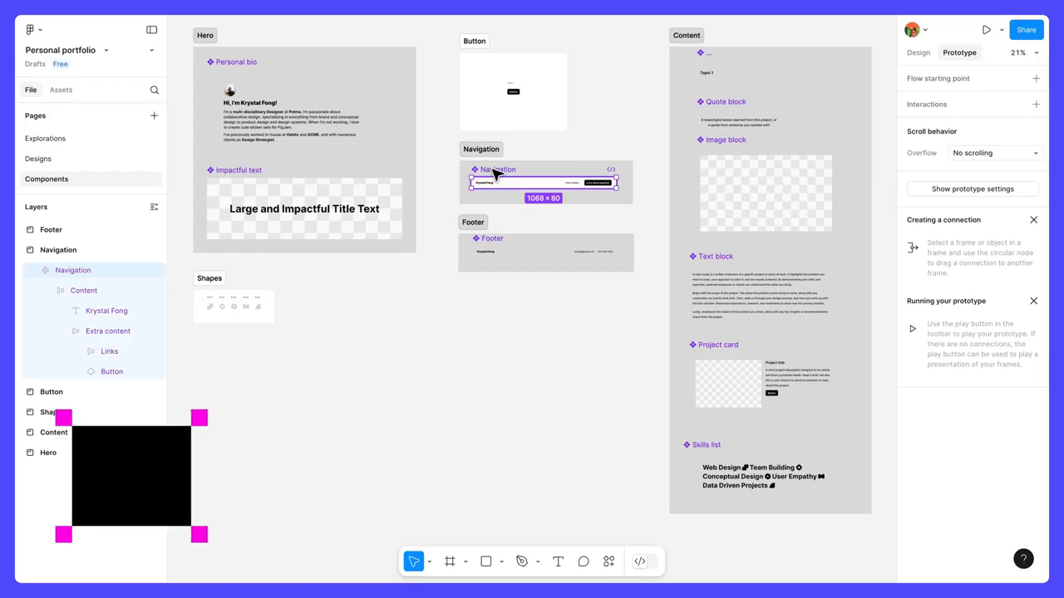
key("shift+2")
left_click(742, 285)
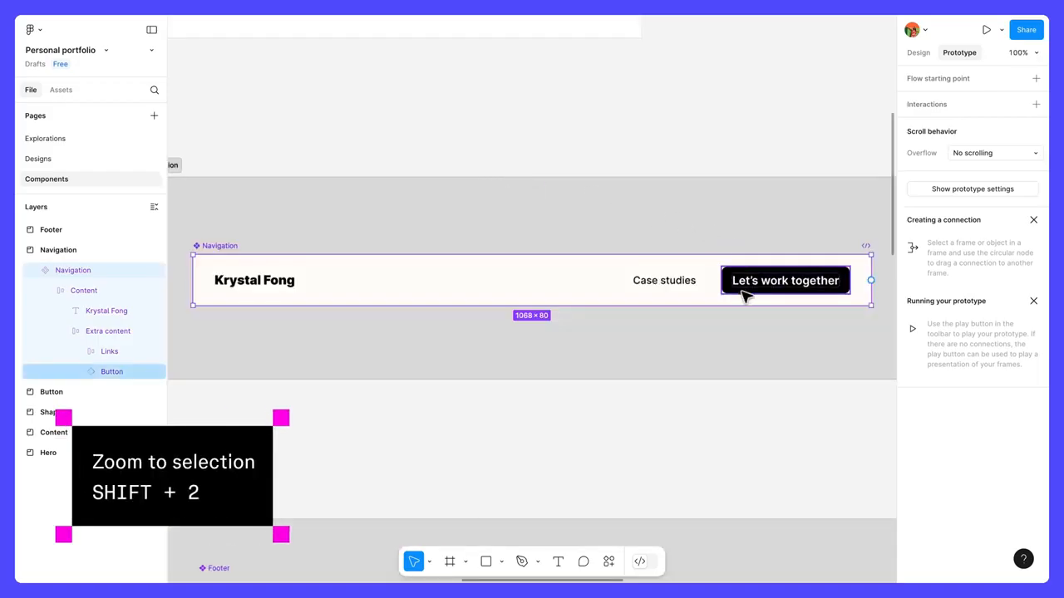
key("ctrl+v")
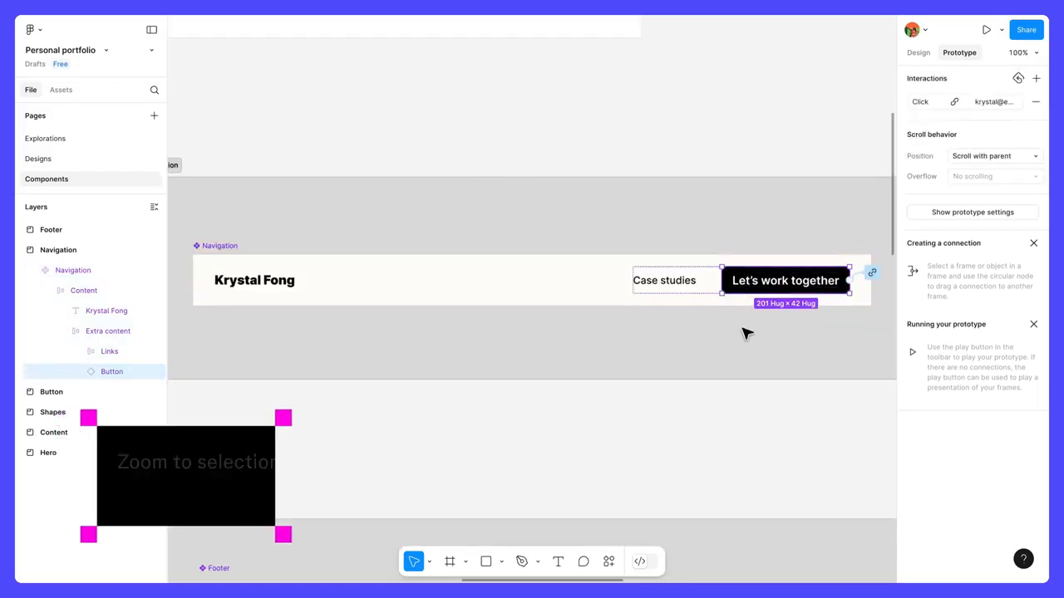
left_click_drag(743, 330, 513, 330)
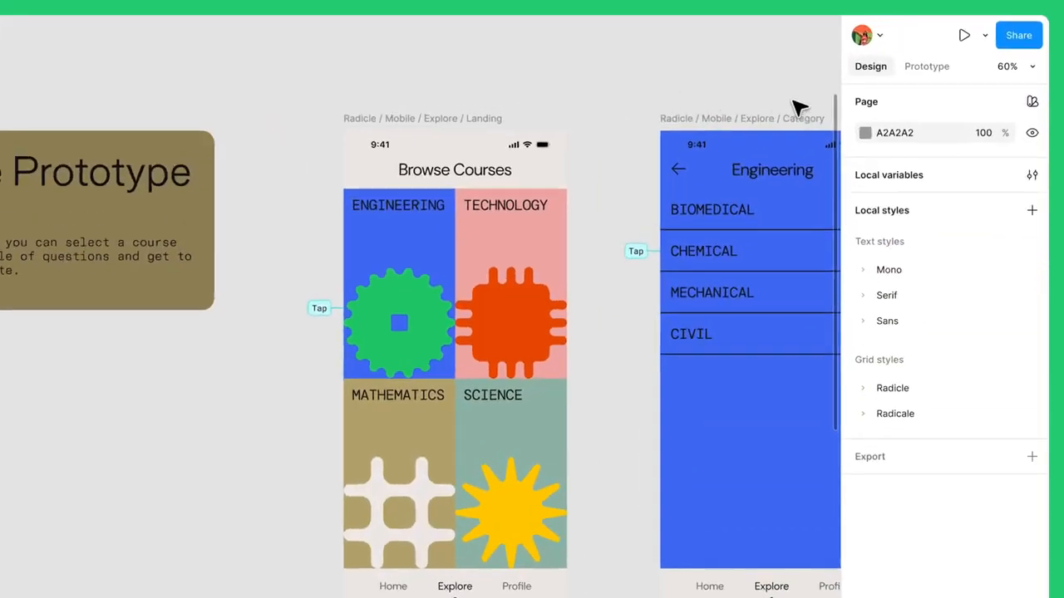
Open the inline preview of the Course Flow in the Radicle file
left_click(945, 62)
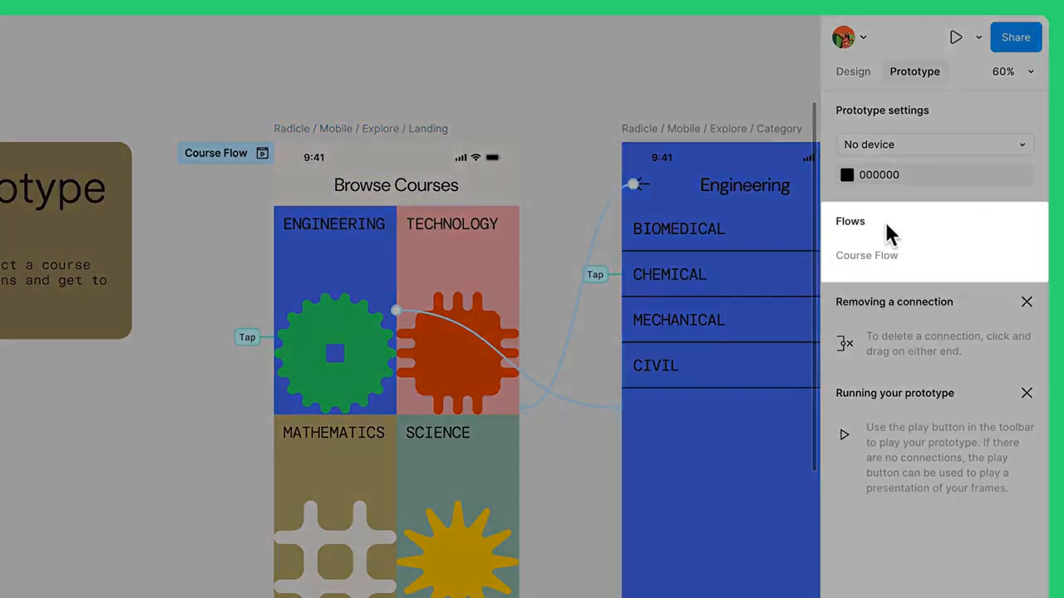
mouse_move(933, 241)
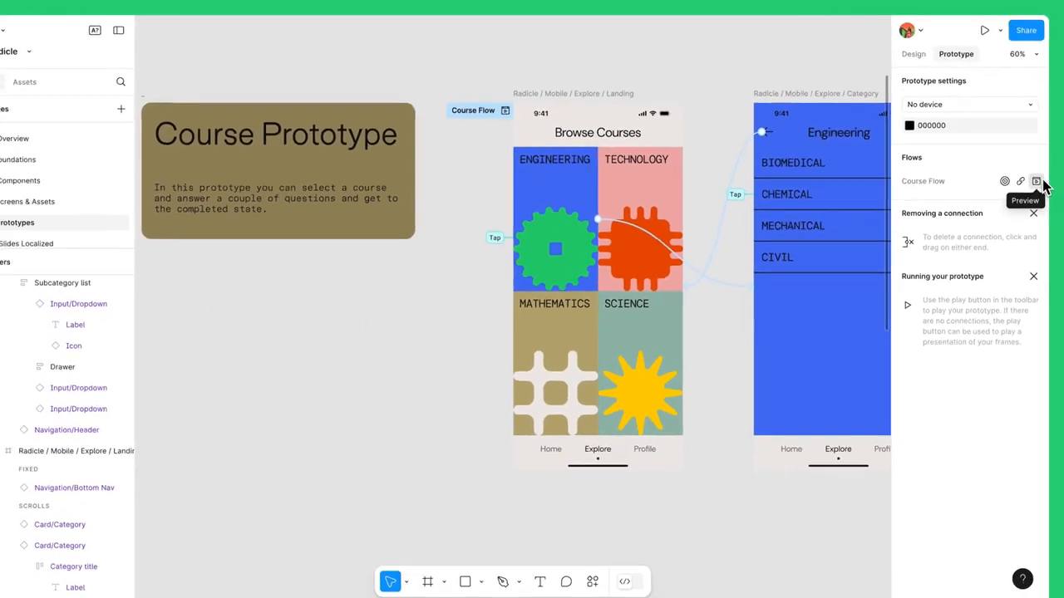
left_click(1031, 255)
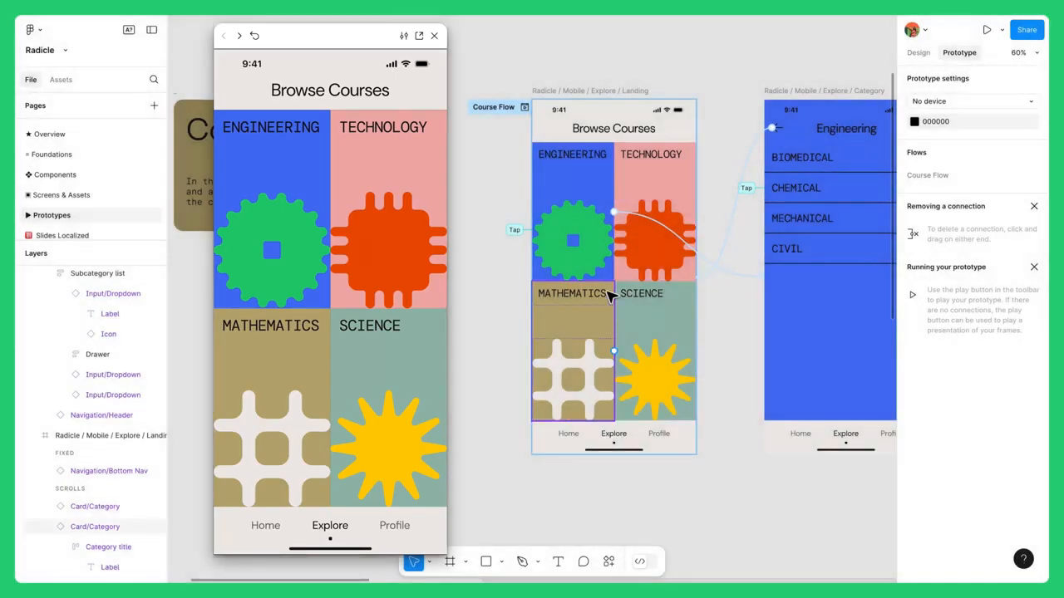
Change the MATHEMATICS card label on the Browse Courses frame to MATH and deselect it
left_click(585, 298)
double_click(584, 297)
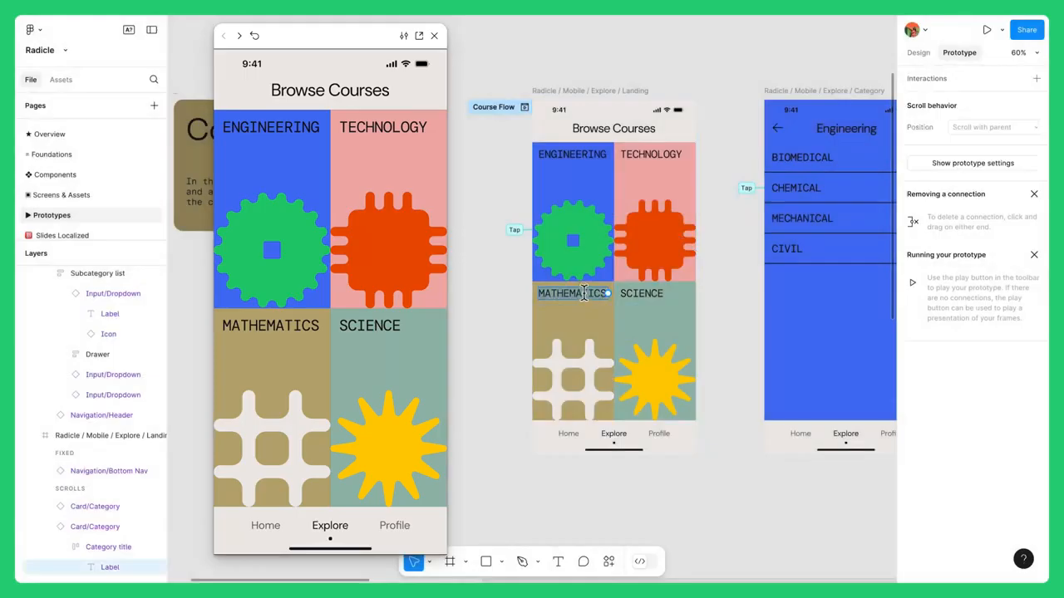
type("MATH")
key("Escape")
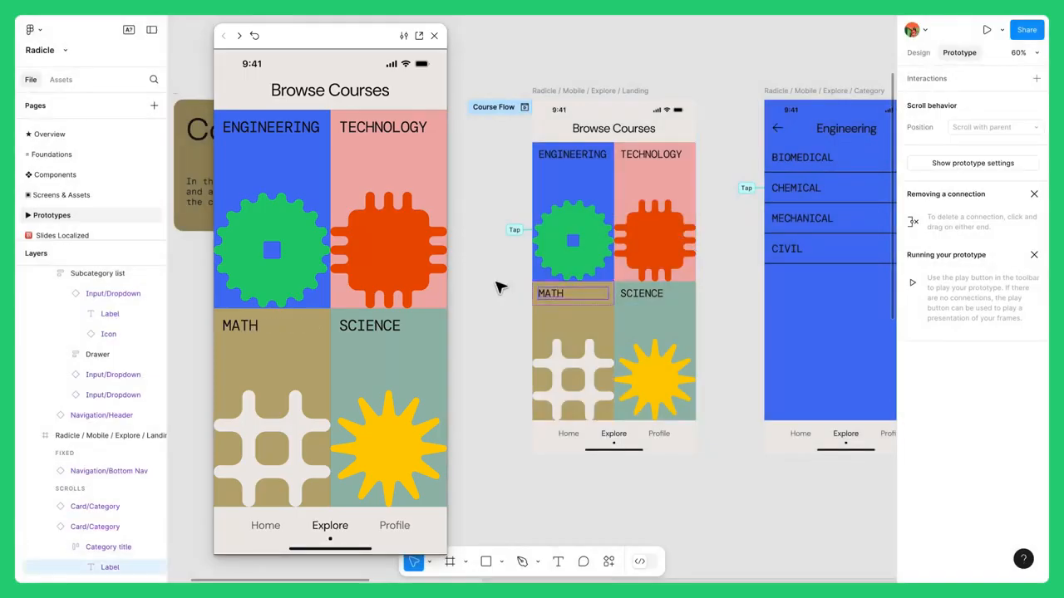
left_click(496, 286)
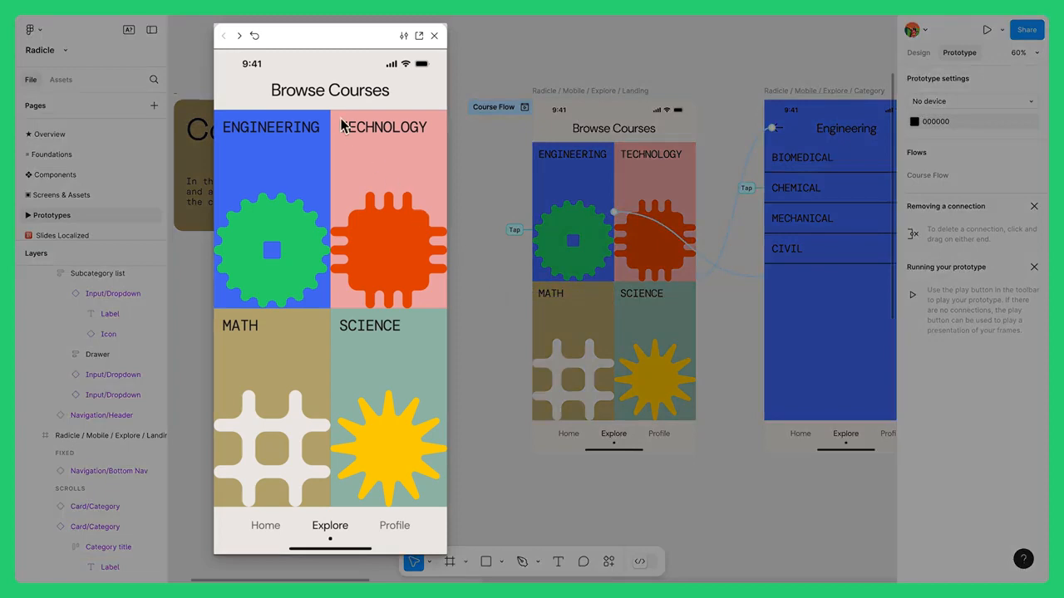
Advance the prototype preview one frame and restart it, and resize the preview window to 100%
left_click(242, 34)
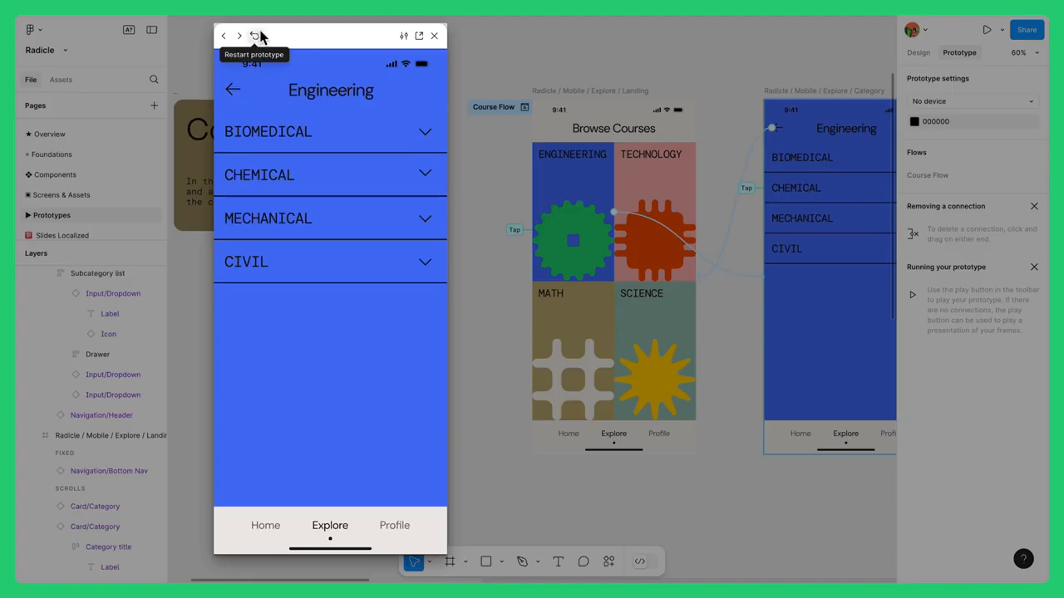
left_click(256, 37)
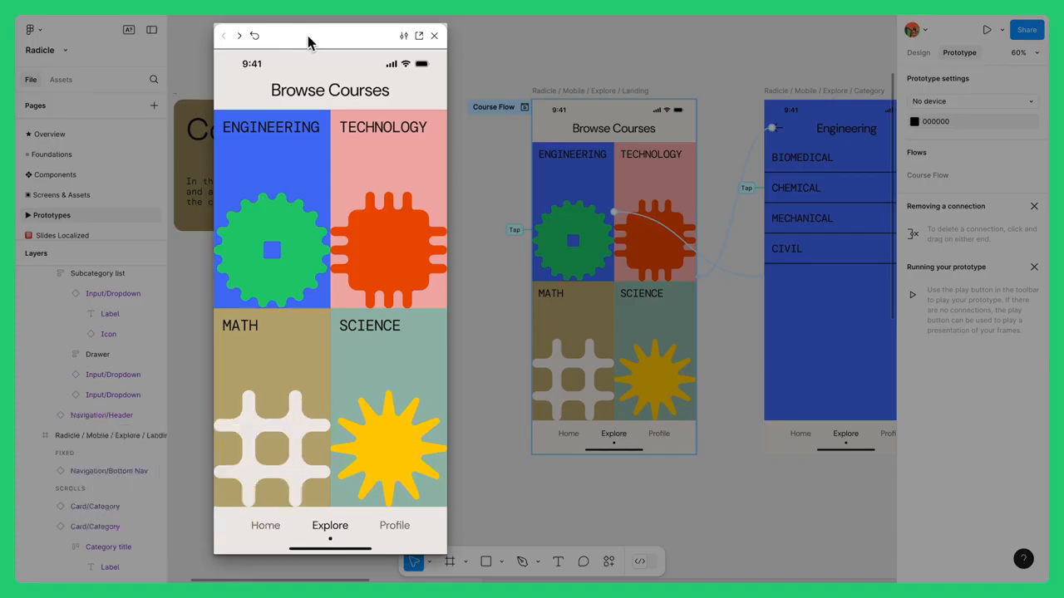
left_click(407, 35)
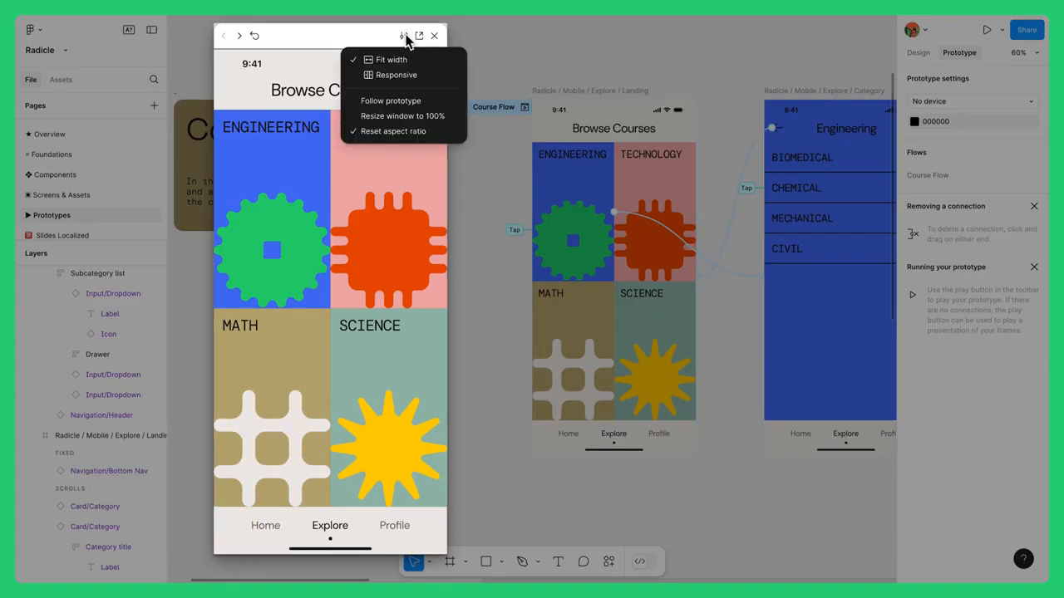
left_click(456, 116)
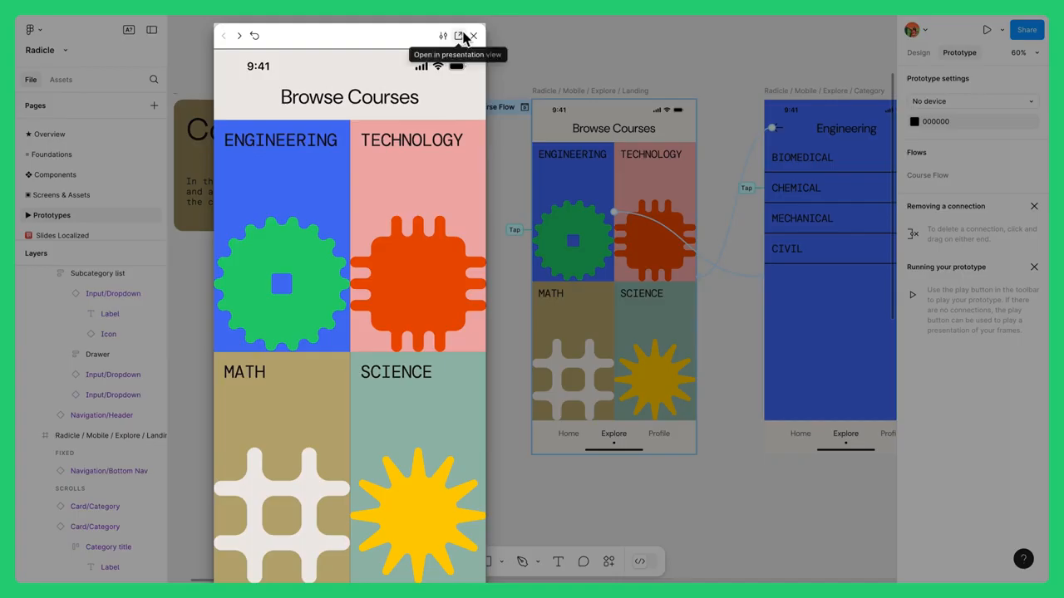
Open the Course Flow in presentation view and set the prototype device to iPhone 16 Plus
left_click(461, 35)
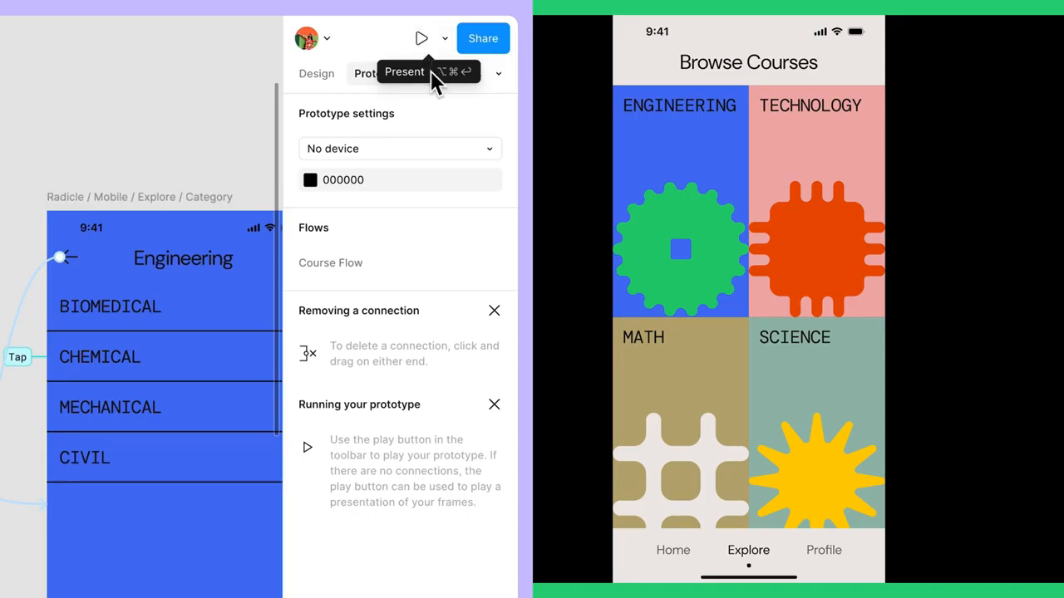
left_click(490, 151)
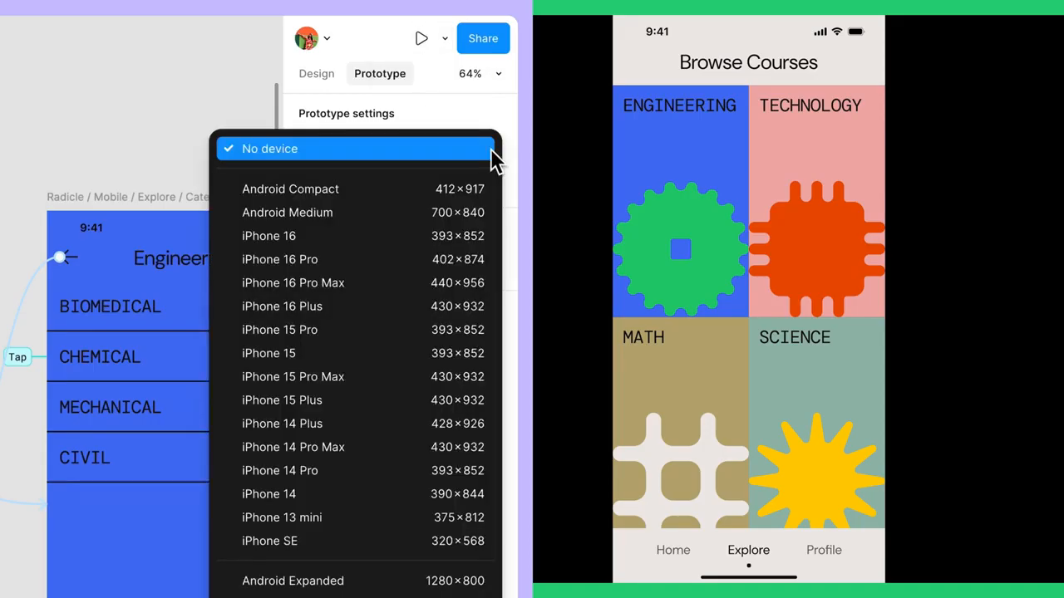
left_click(375, 321)
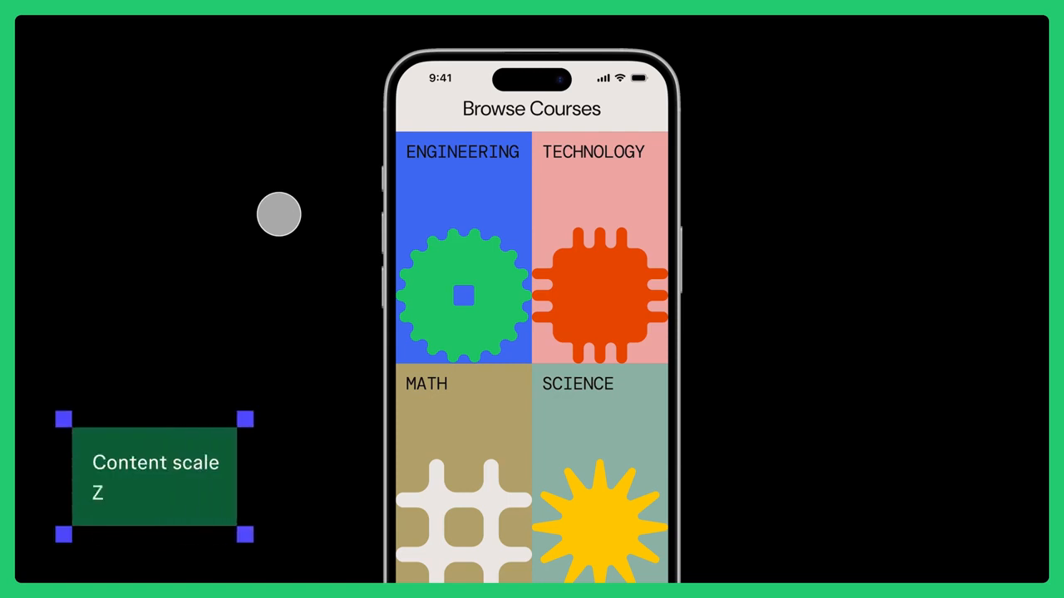
Cycle the presented prototype's device scale to Fit width and height and on to the following scale option
key("z")
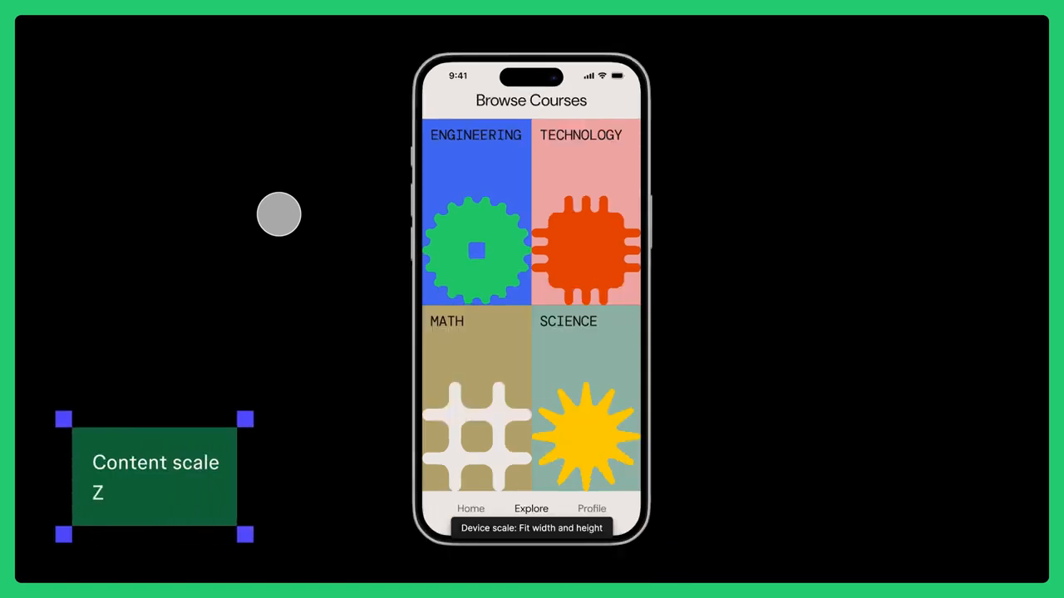
key("z")
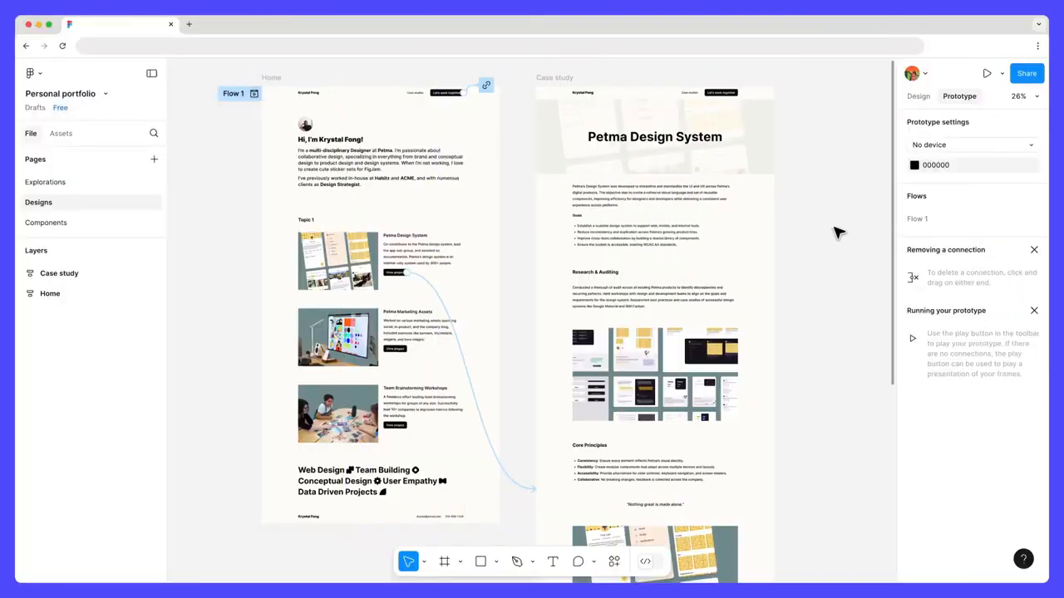
Present the Personal portfolio prototype and follow the Petma Design System's "View project" link to its case study
left_click(988, 74)
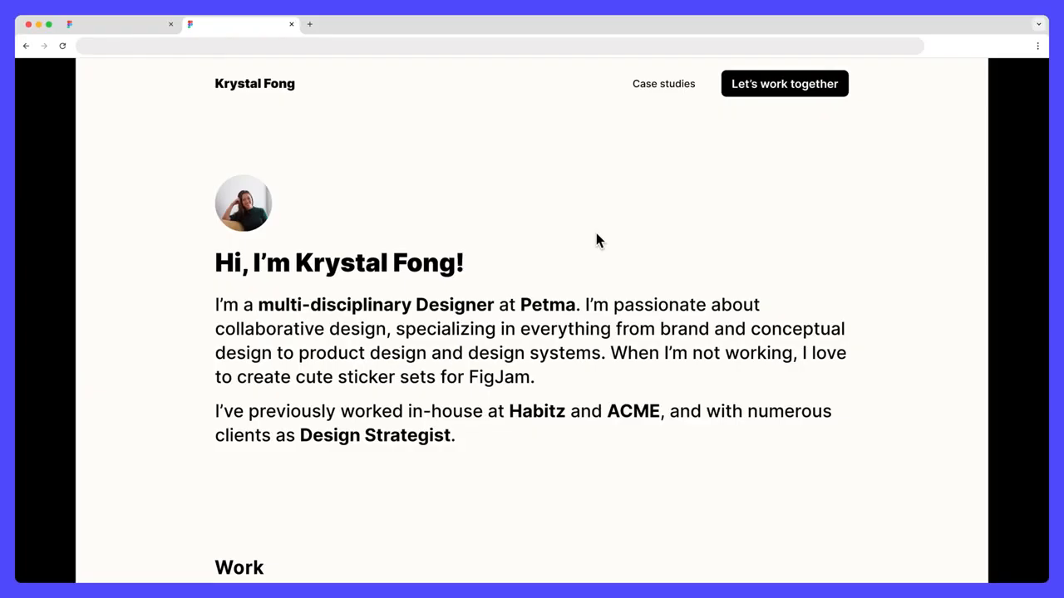
scroll(596, 235, "down", 3)
scroll(594, 235, "down", 3)
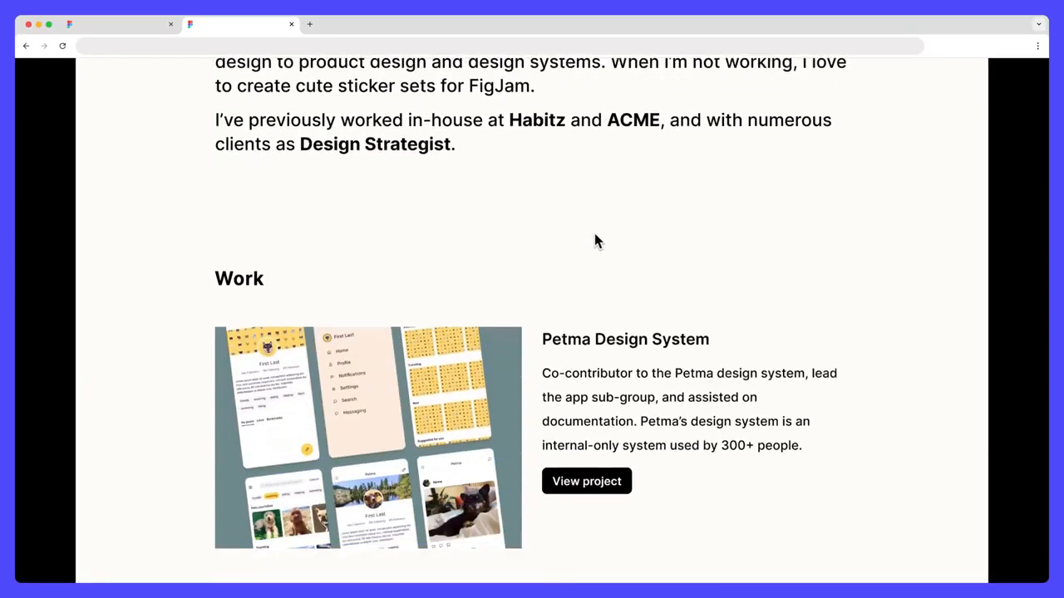
scroll(595, 241, "down", 3)
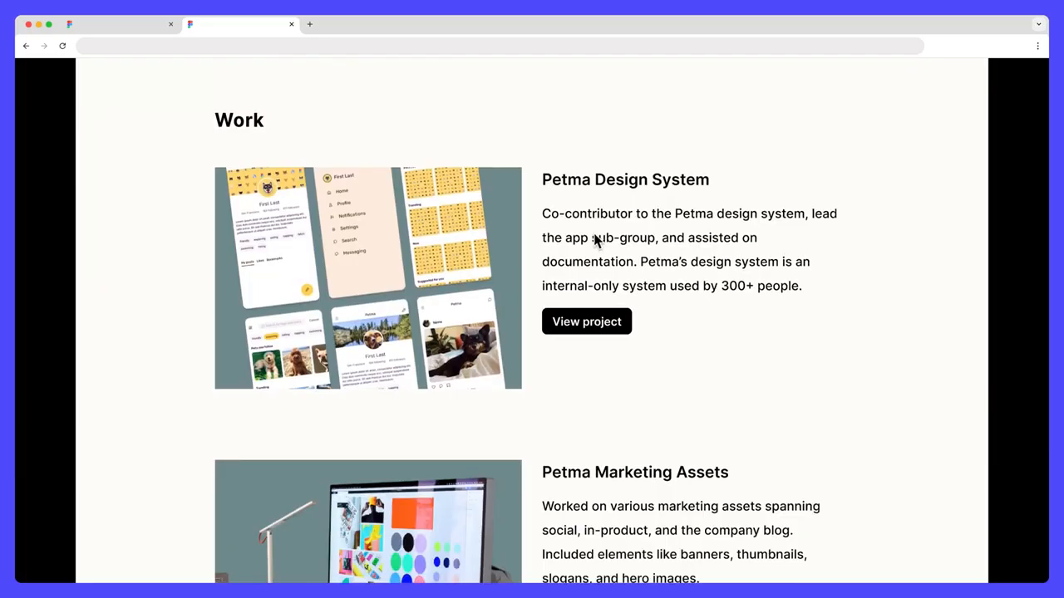
left_click(627, 331)
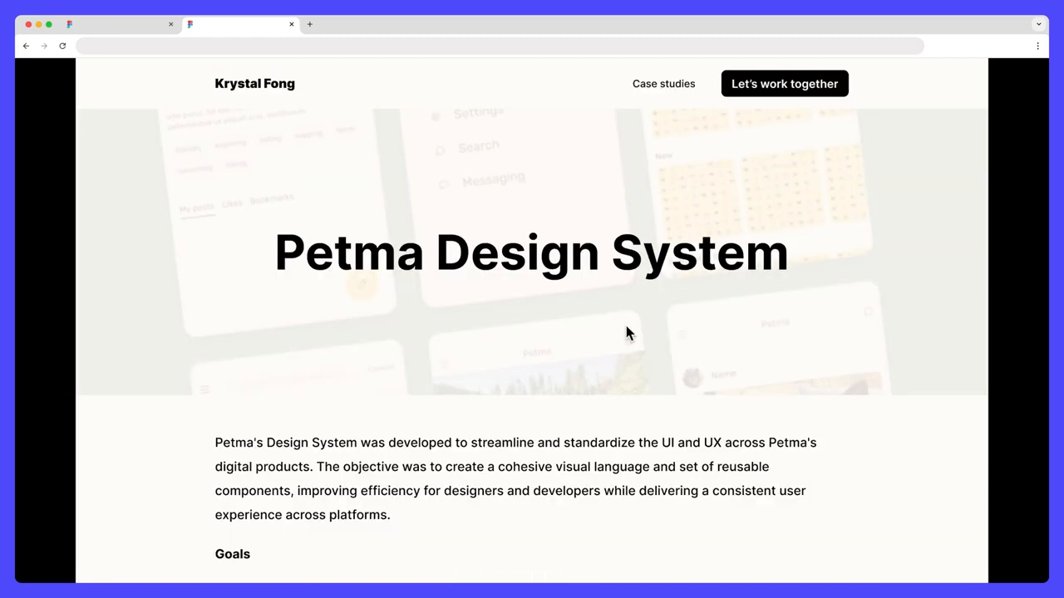
Test the "Let's work together" link on the case study page and quit the mail account setup
left_click(737, 100)
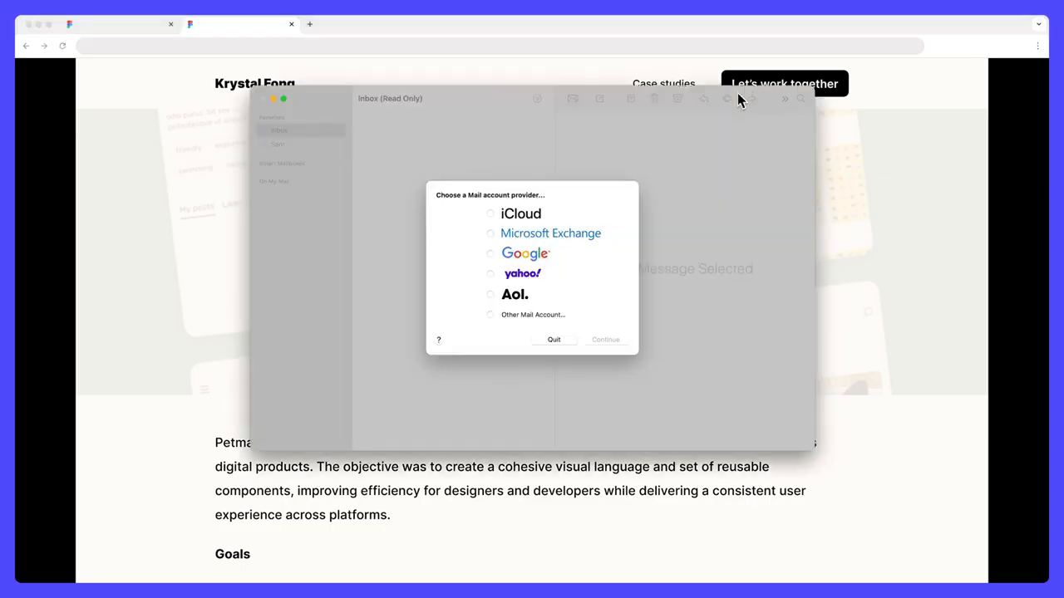
left_click(569, 343)
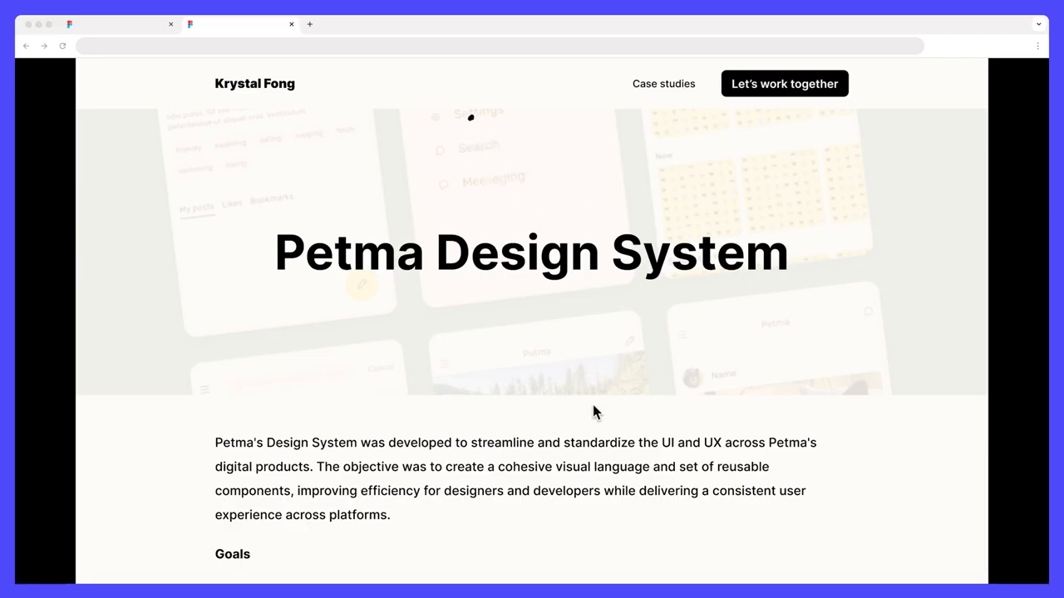
Review the Petma Design System case study page from its header down past the Core Principles section
scroll(592, 406, "down", 3)
scroll(593, 406, "down", 3)
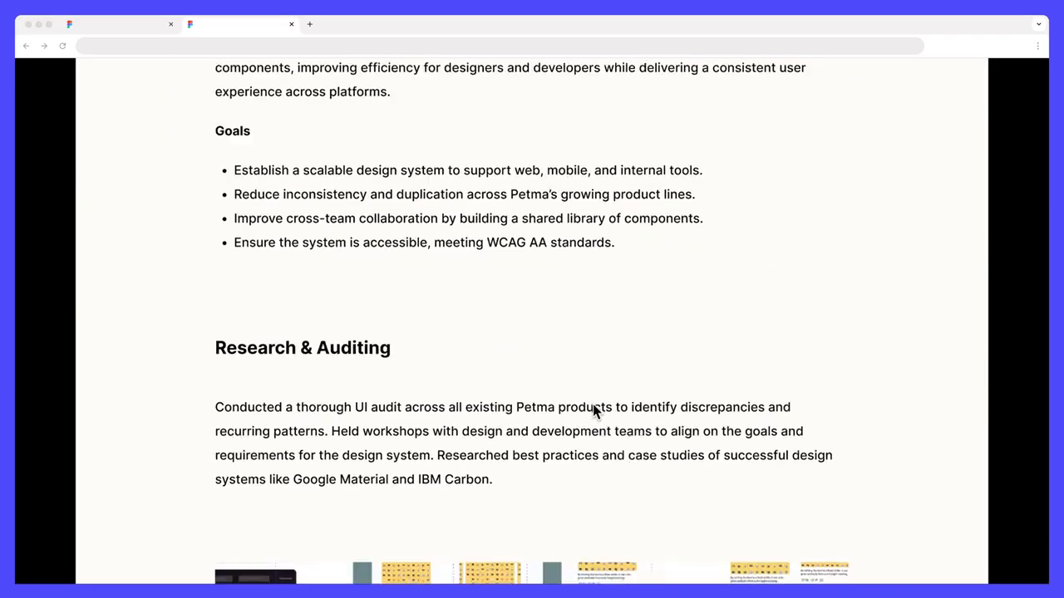
scroll(592, 405, "down", 3)
scroll(593, 409, "down", 5)
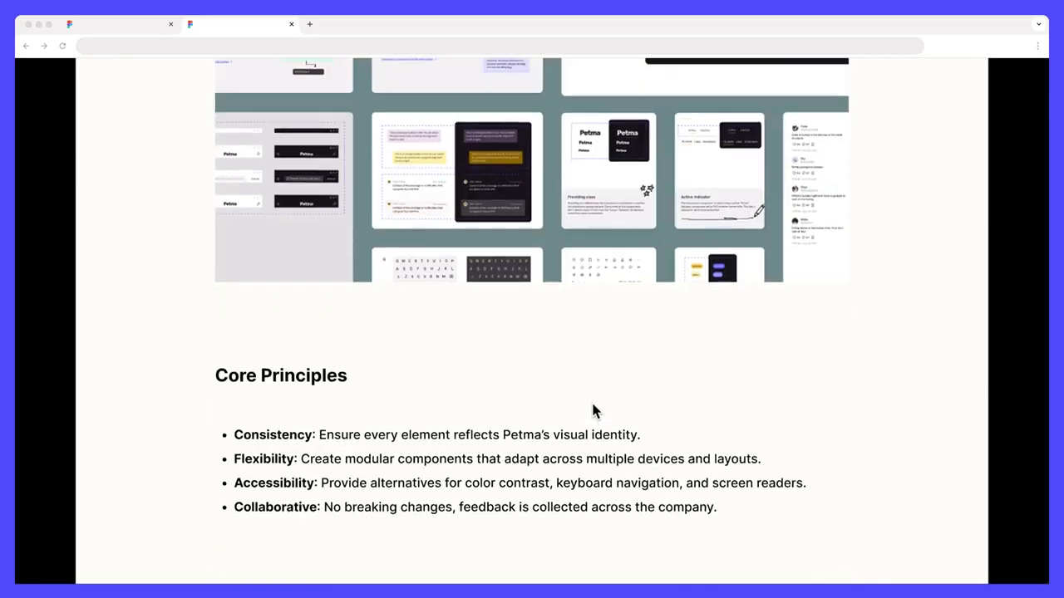
scroll(593, 409, "down", 3)
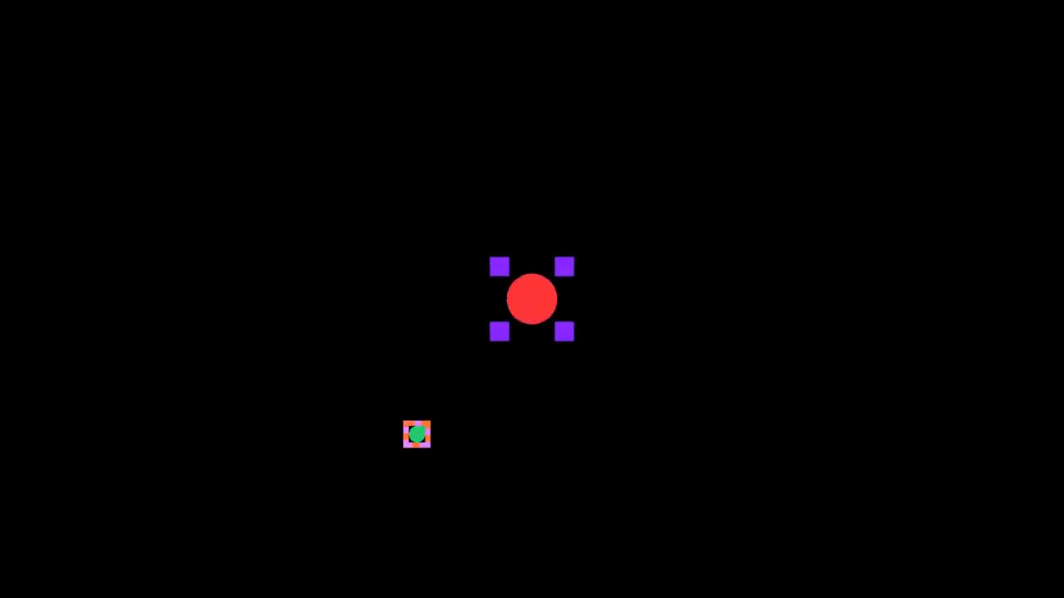